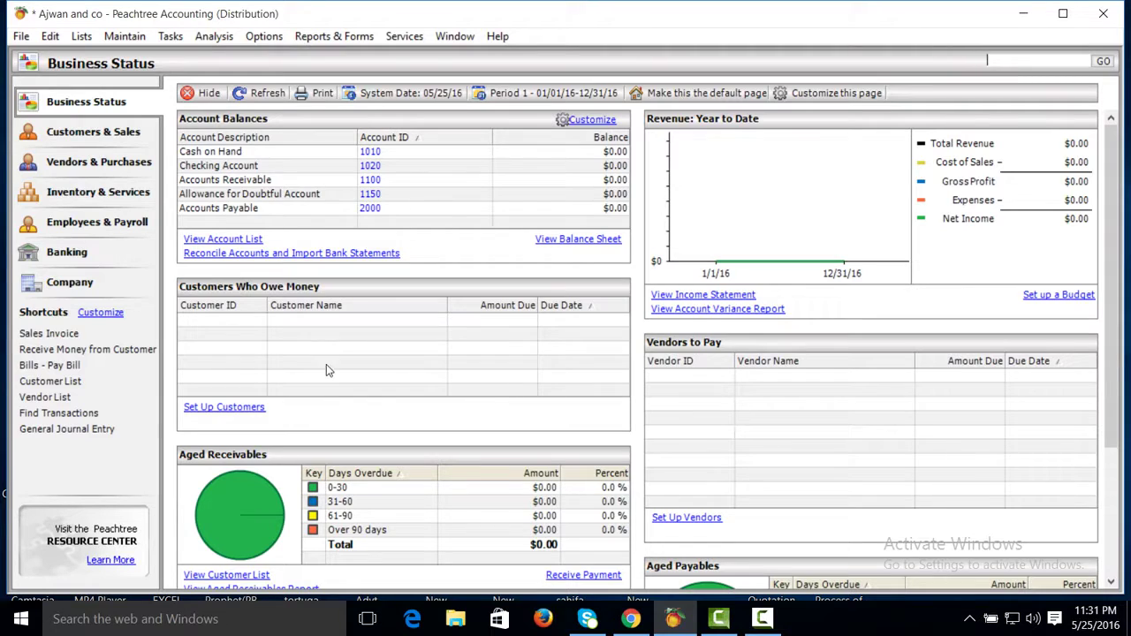
Review the Customers & Sales, Vendors & Purchases, Inventory & Services and Employees & Payroll pages, ending on a refreshed Business Status page
left_click(114, 137)
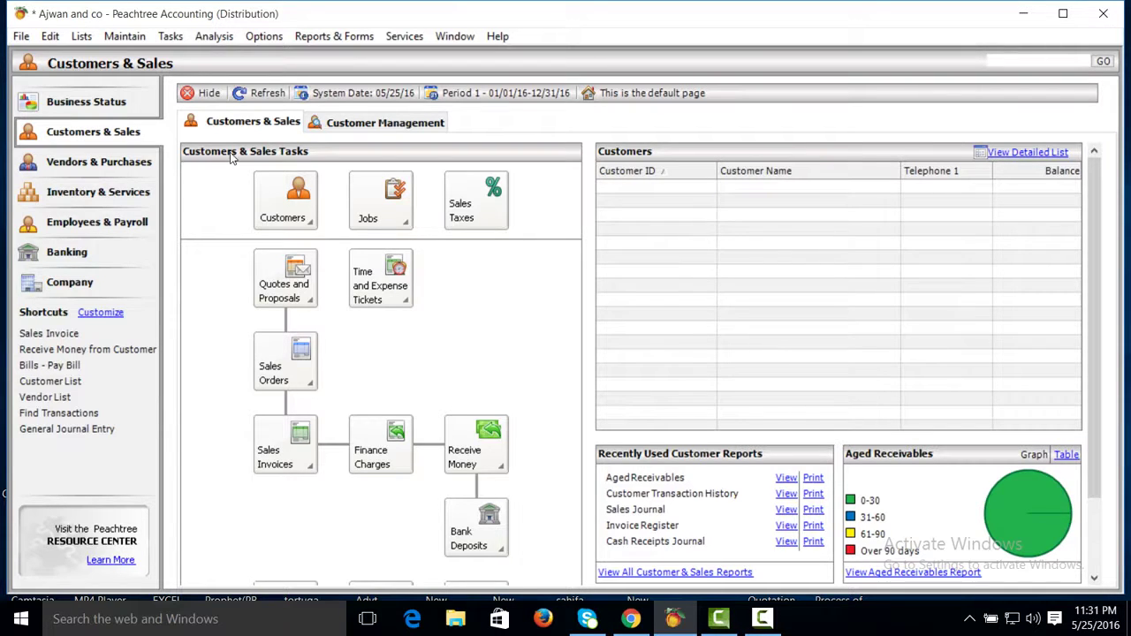
left_click(132, 160)
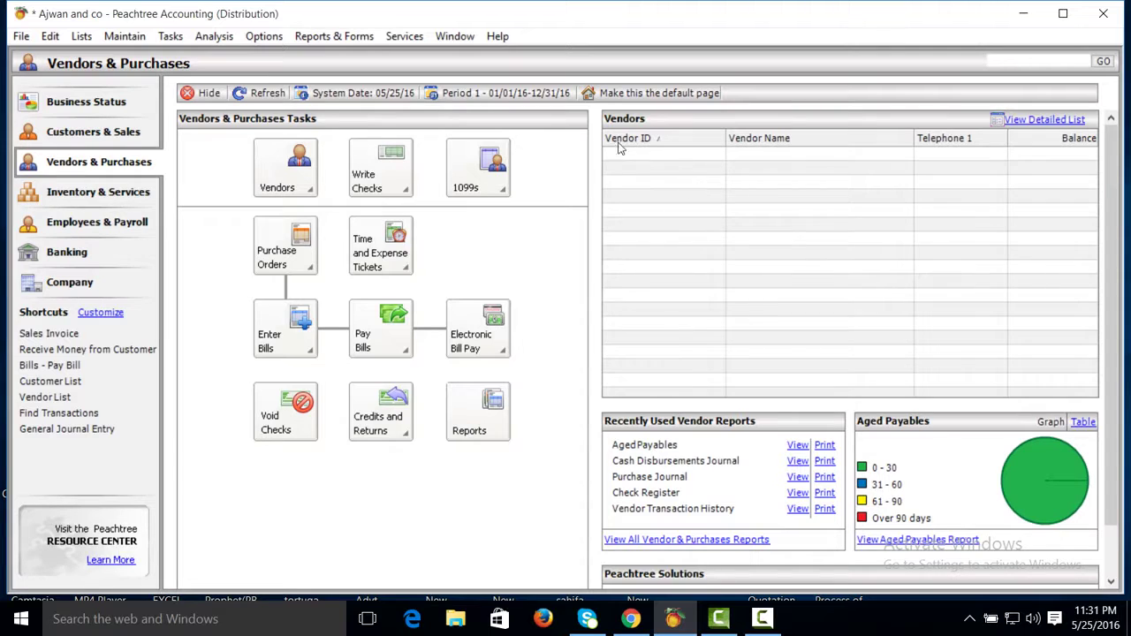
left_click(115, 196)
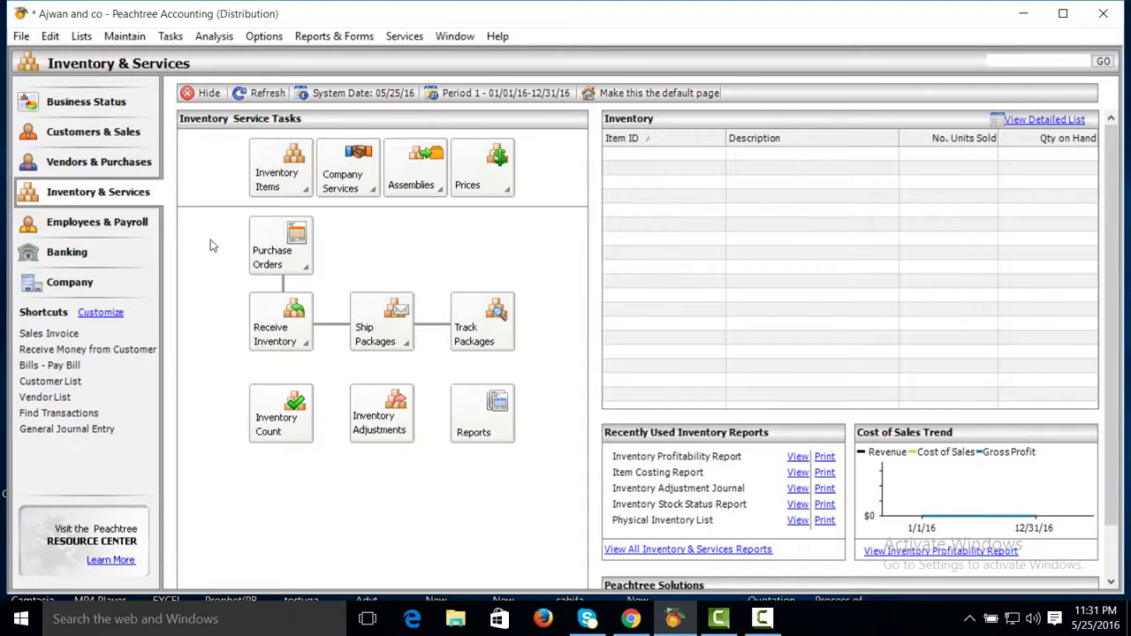
left_click(128, 222)
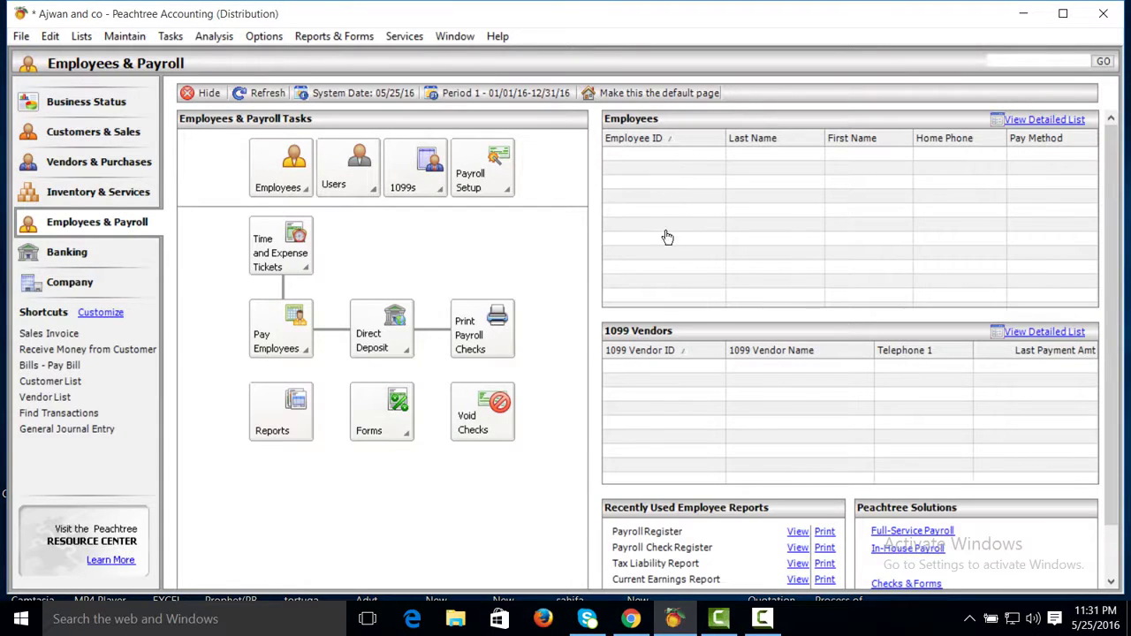
left_click(247, 93)
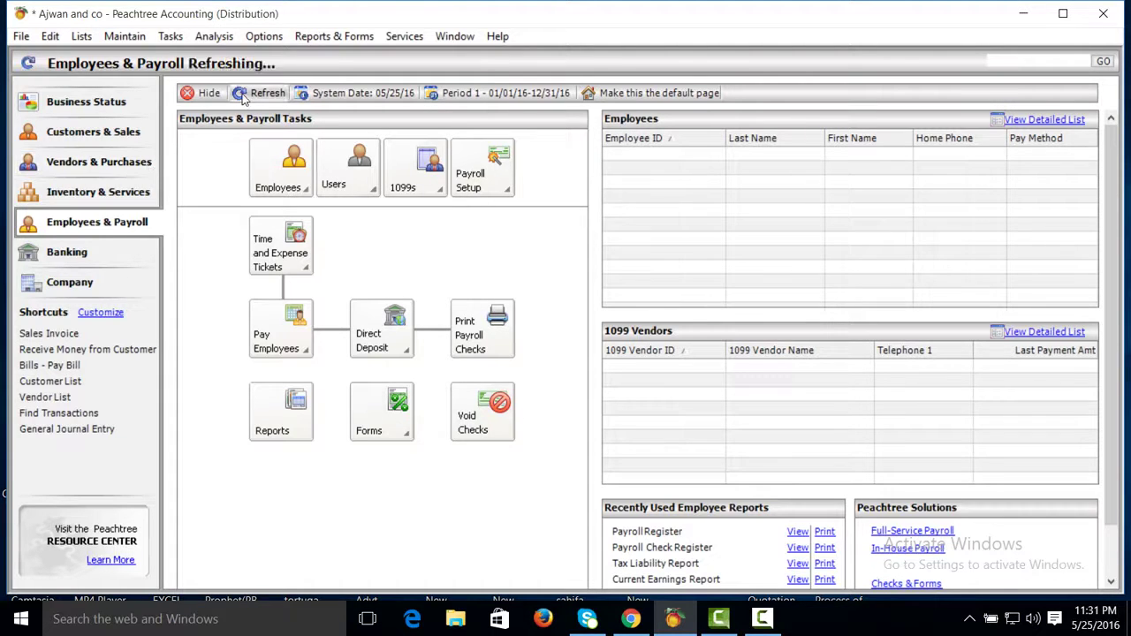
left_click(87, 104)
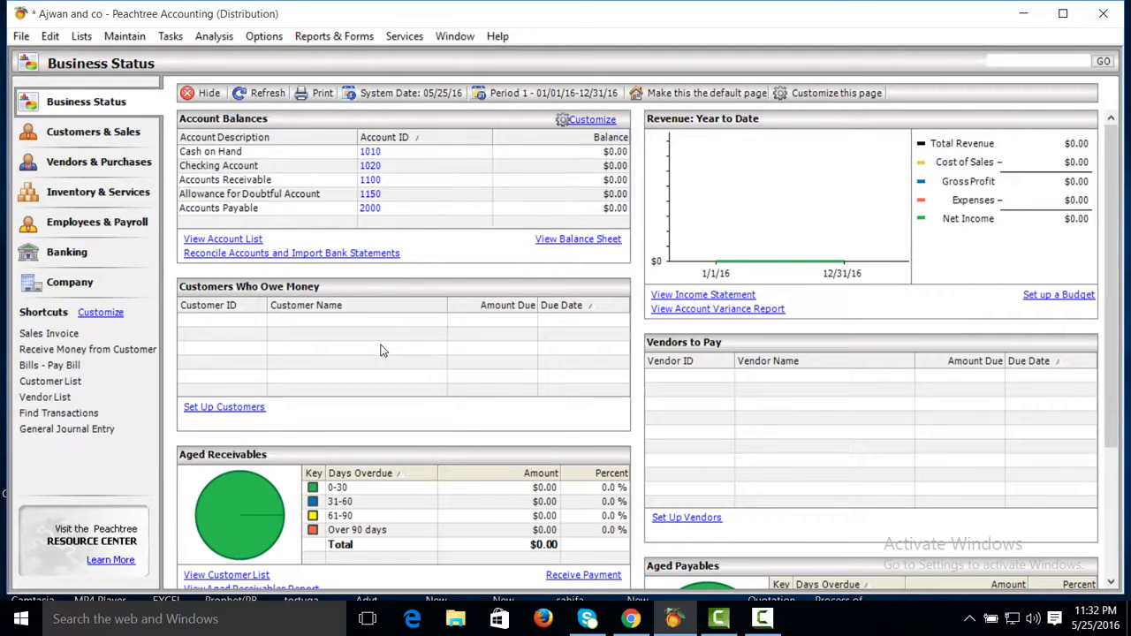
left_click(266, 93)
Open the chart of accounts for maintenance
left_click(142, 41)
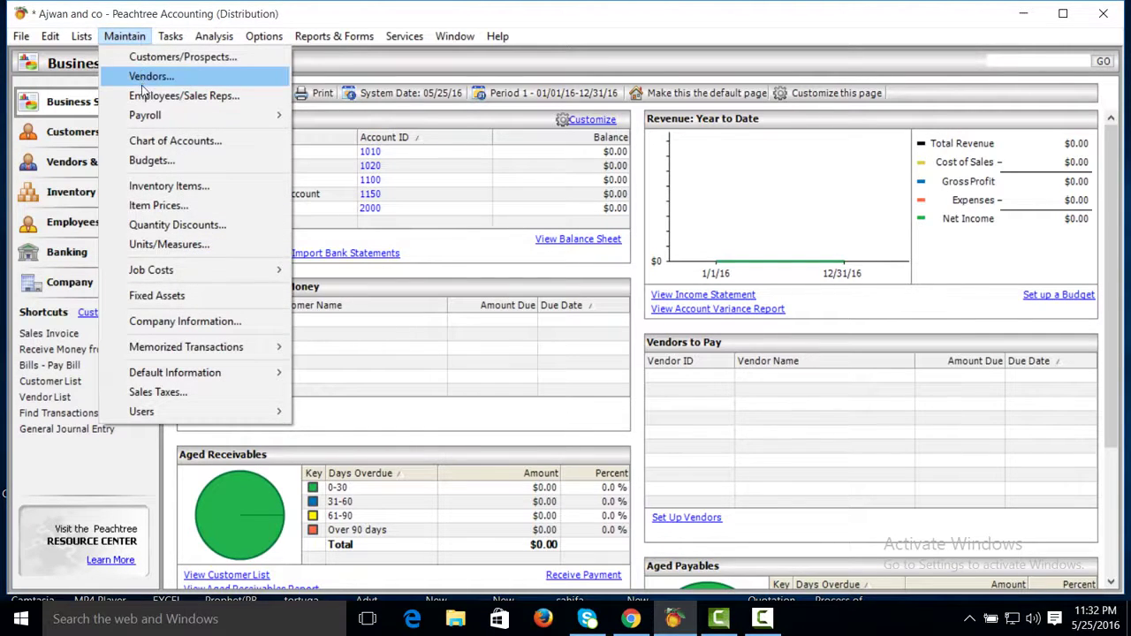
mouse_move(149, 116)
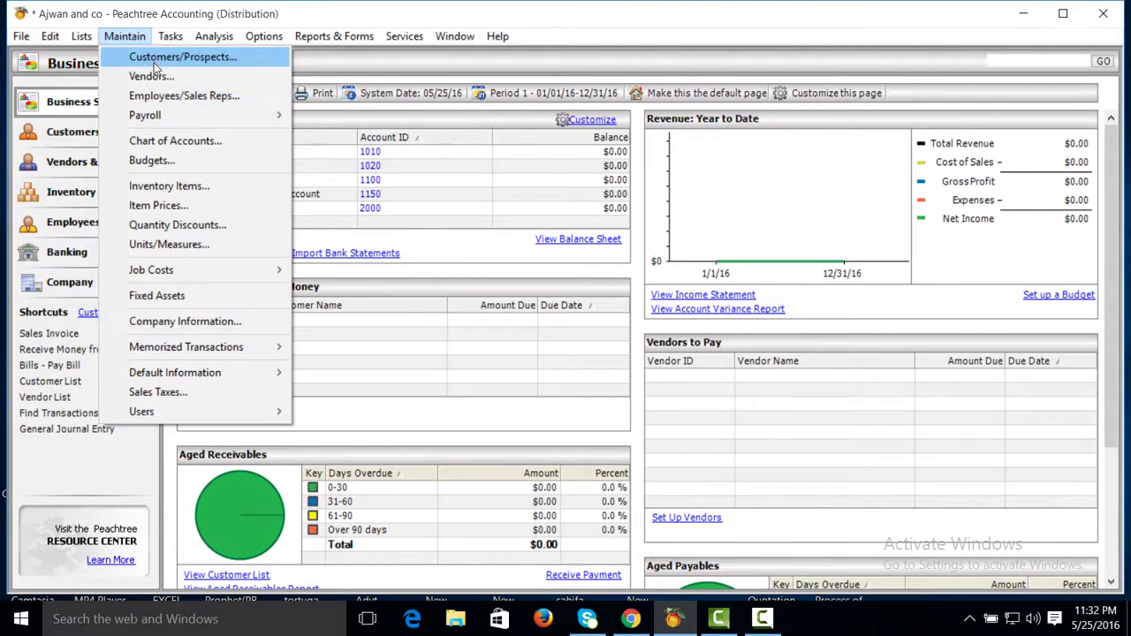
left_click(164, 142)
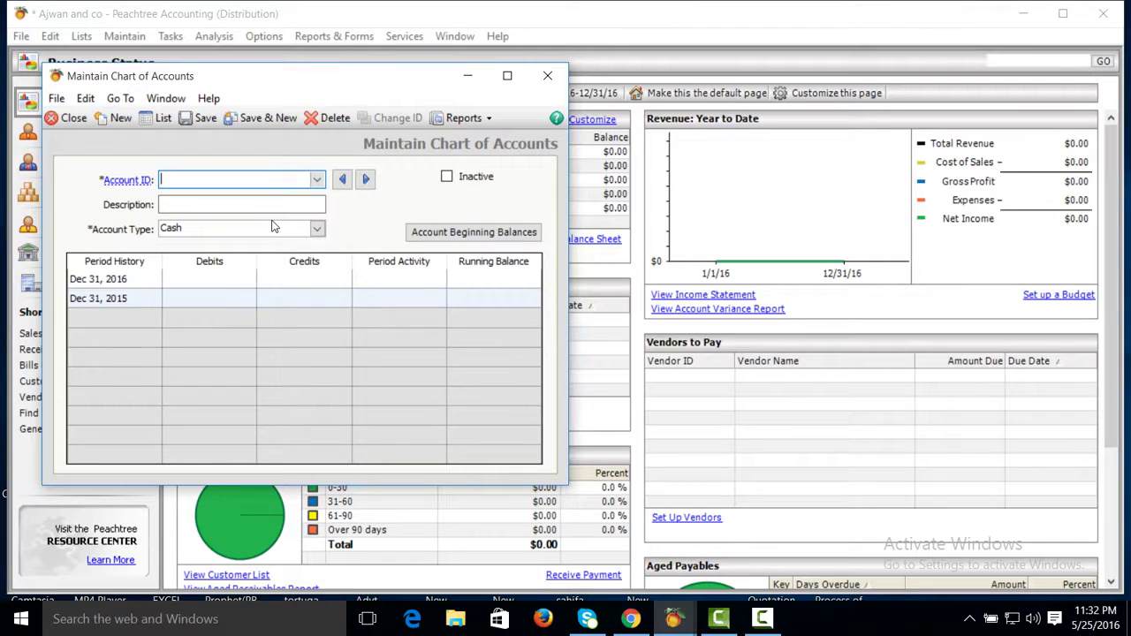
Examine the existing account IDs, descriptions and account types in the Account ID list without choosing one
left_click(315, 181)
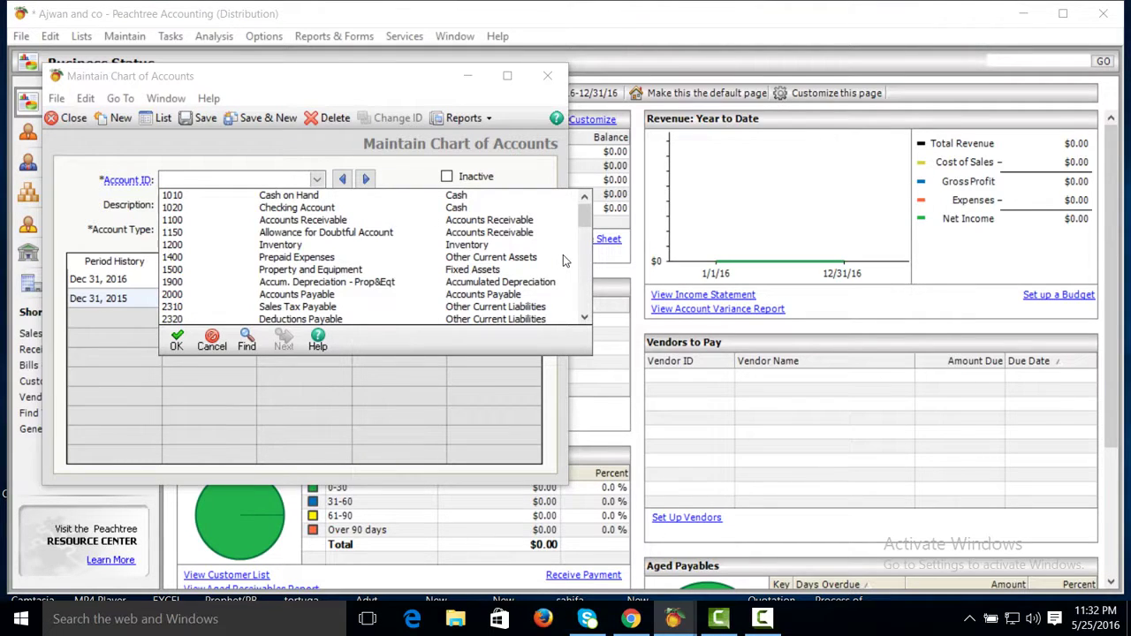
left_click_drag(584, 317, 584, 317)
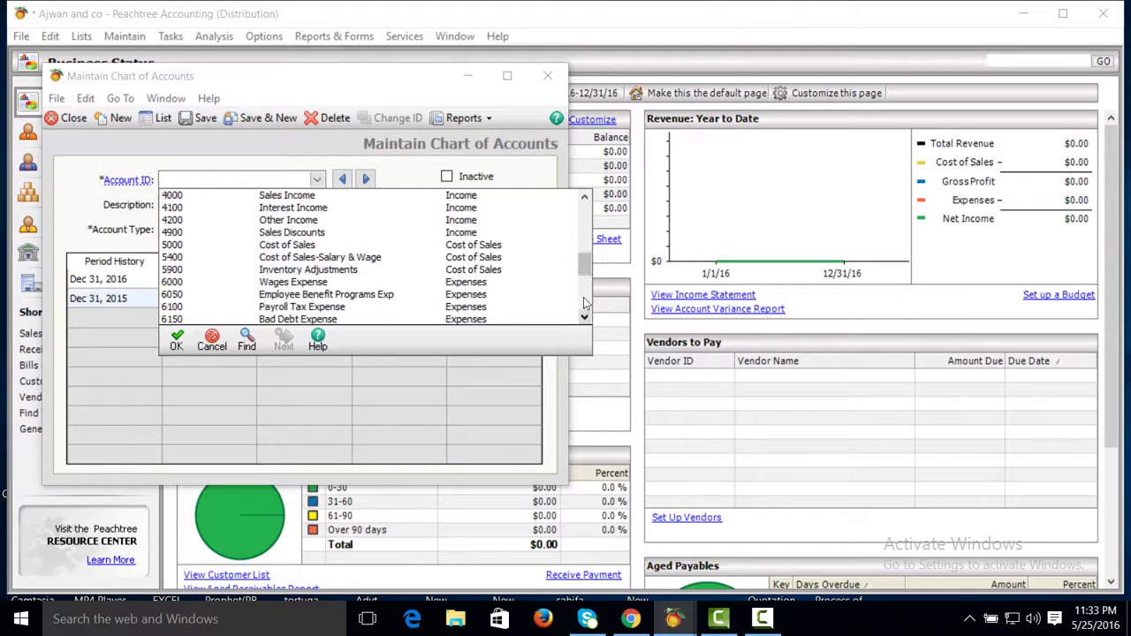
left_click_drag(584, 272, 583, 217)
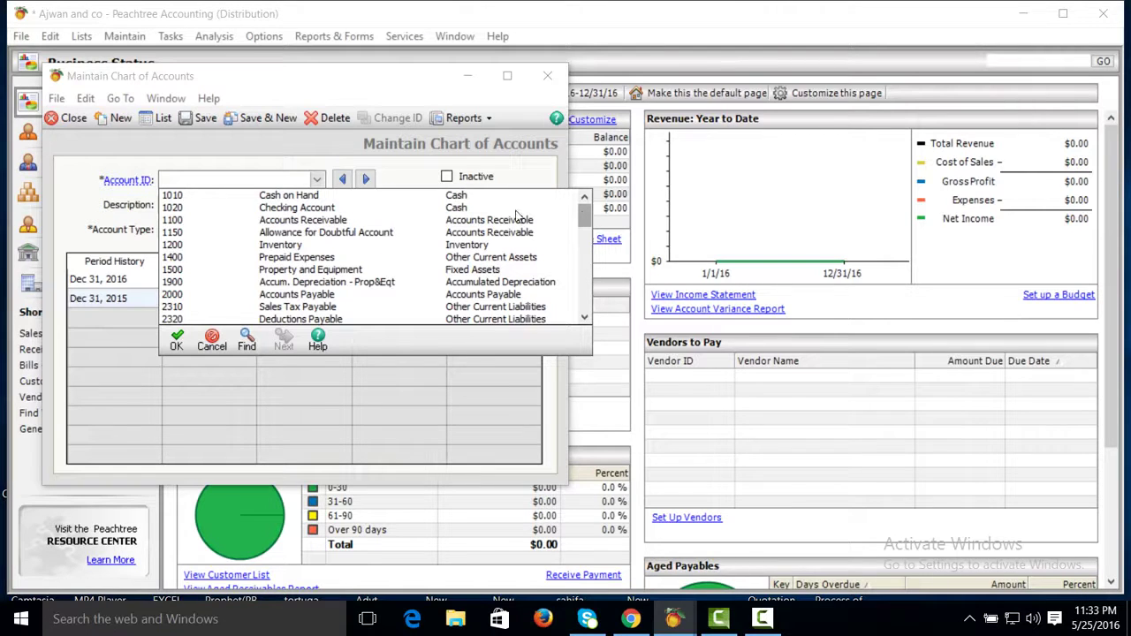
left_click(215, 345)
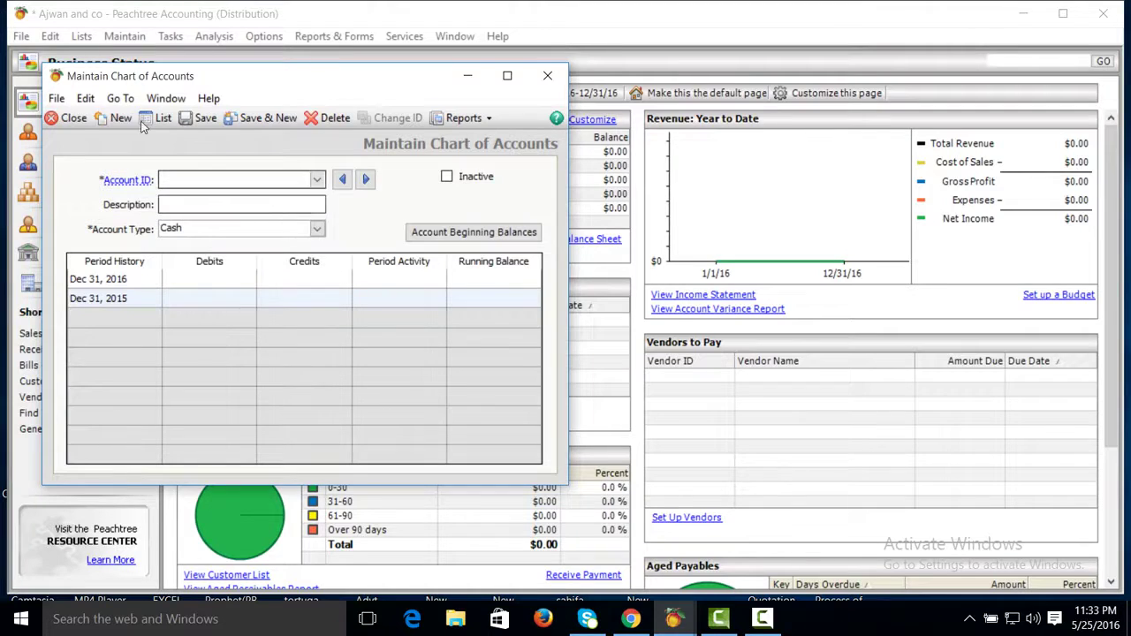
left_click(179, 178)
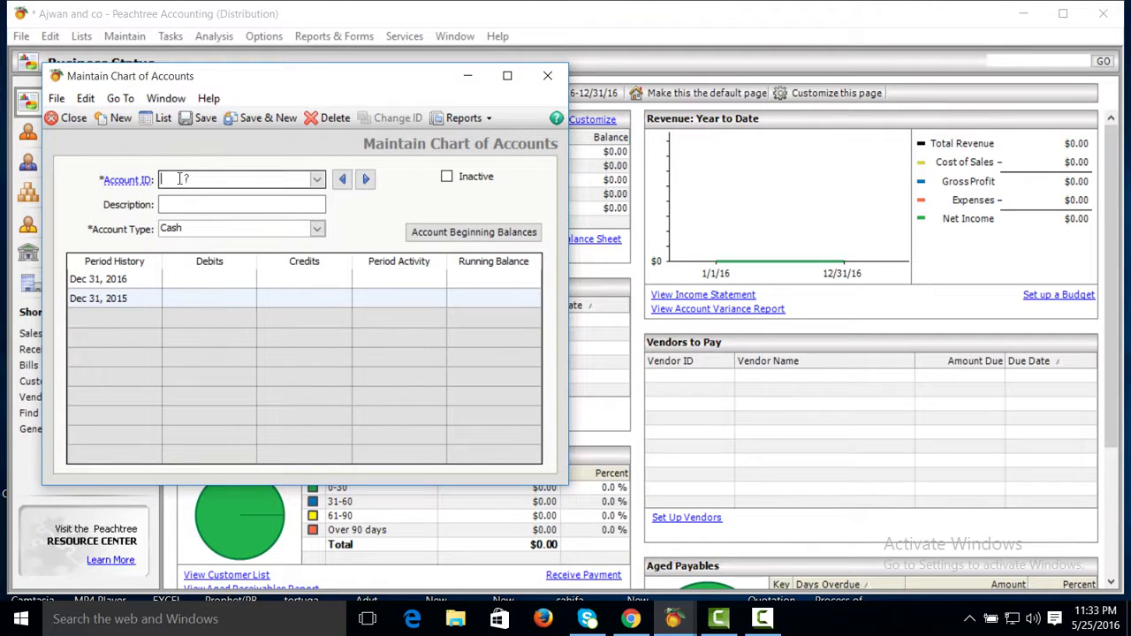
left_click(316, 179)
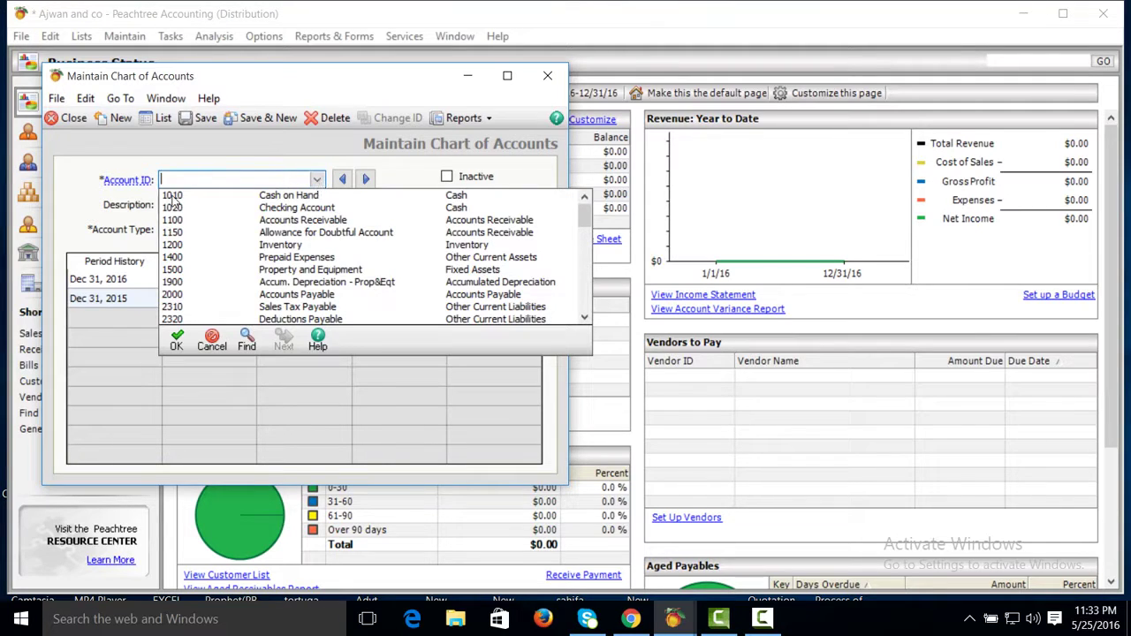
left_click(212, 340)
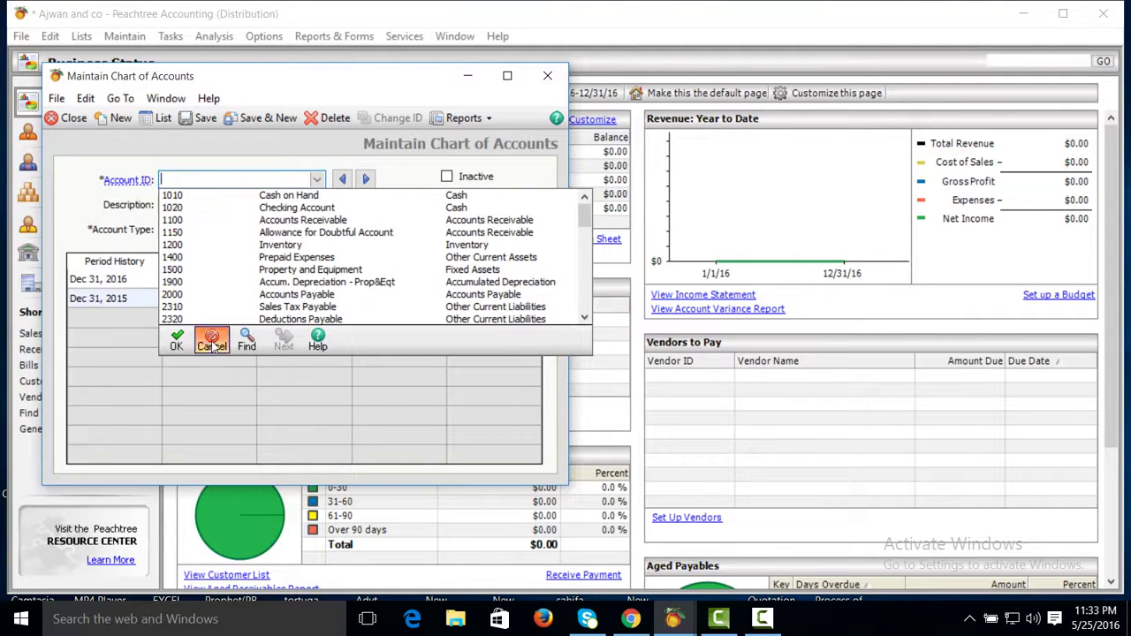
left_click(209, 179)
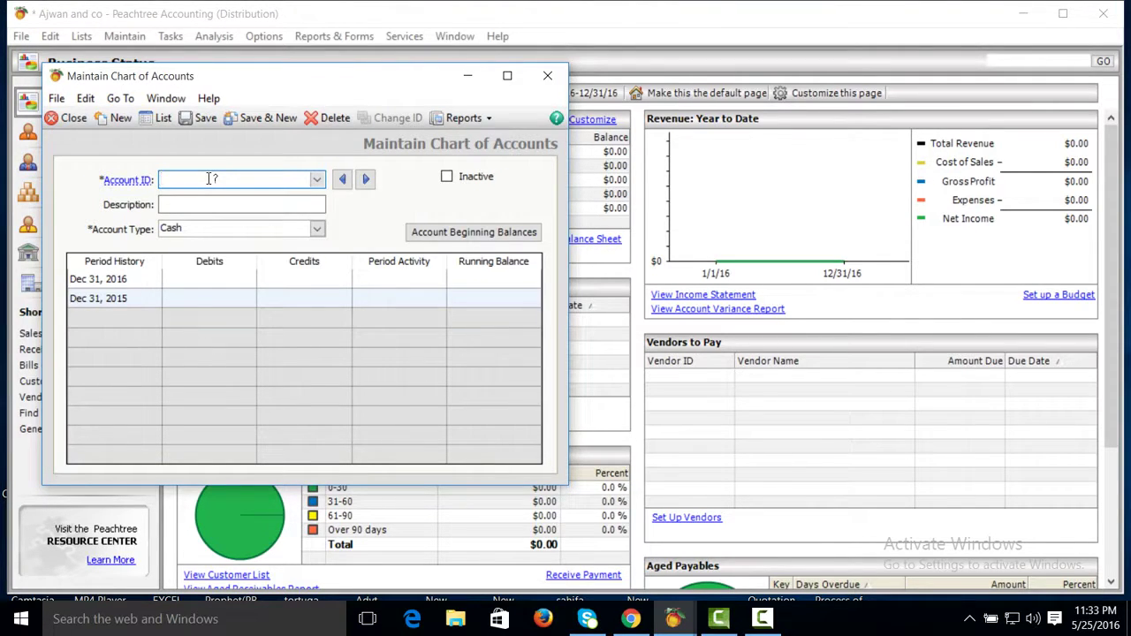
left_click(317, 179)
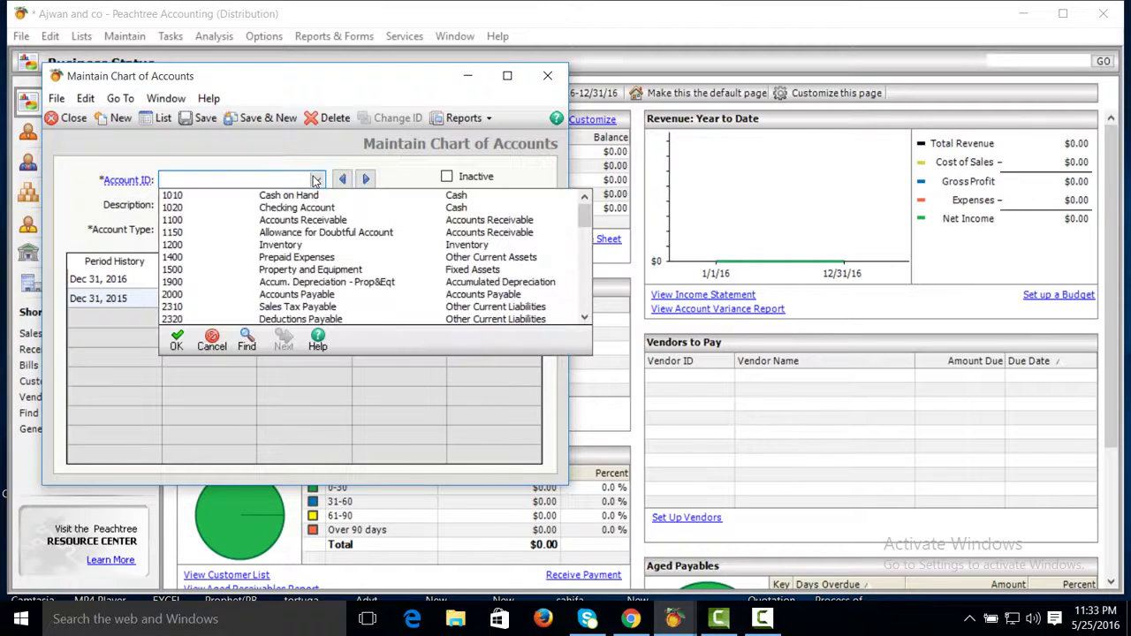
left_click(212, 340)
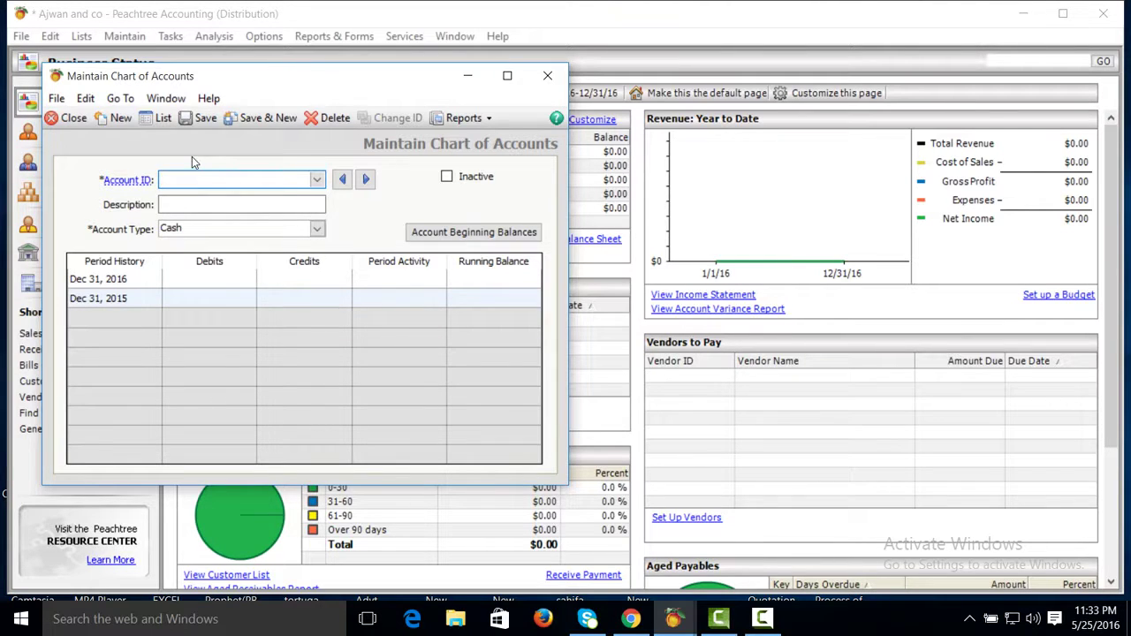
Create an account with ID and description Capital A/c and type Equity-doesn't close, and save it to start a new record
type("Capital A/c")
key("Tab")
type("Capital")
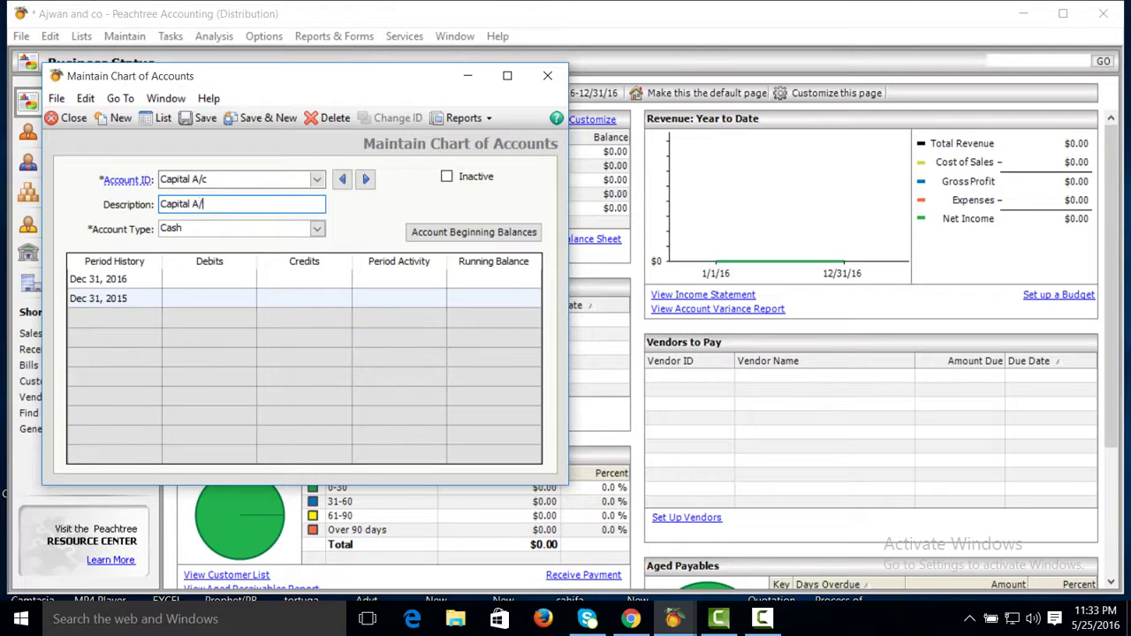
key("Tab")
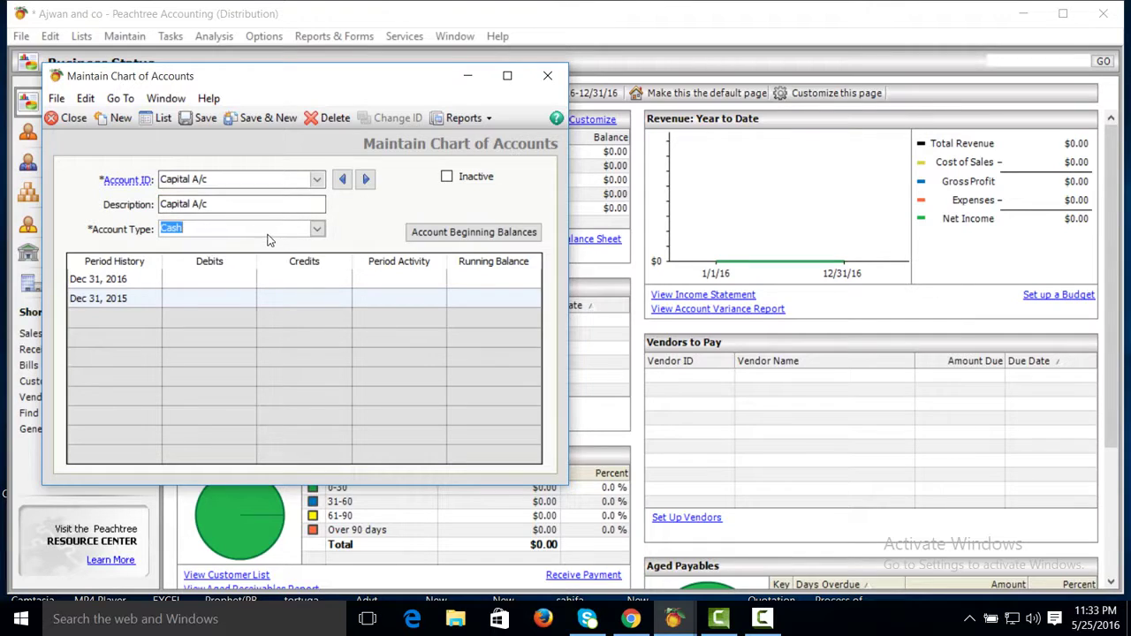
left_click(317, 229)
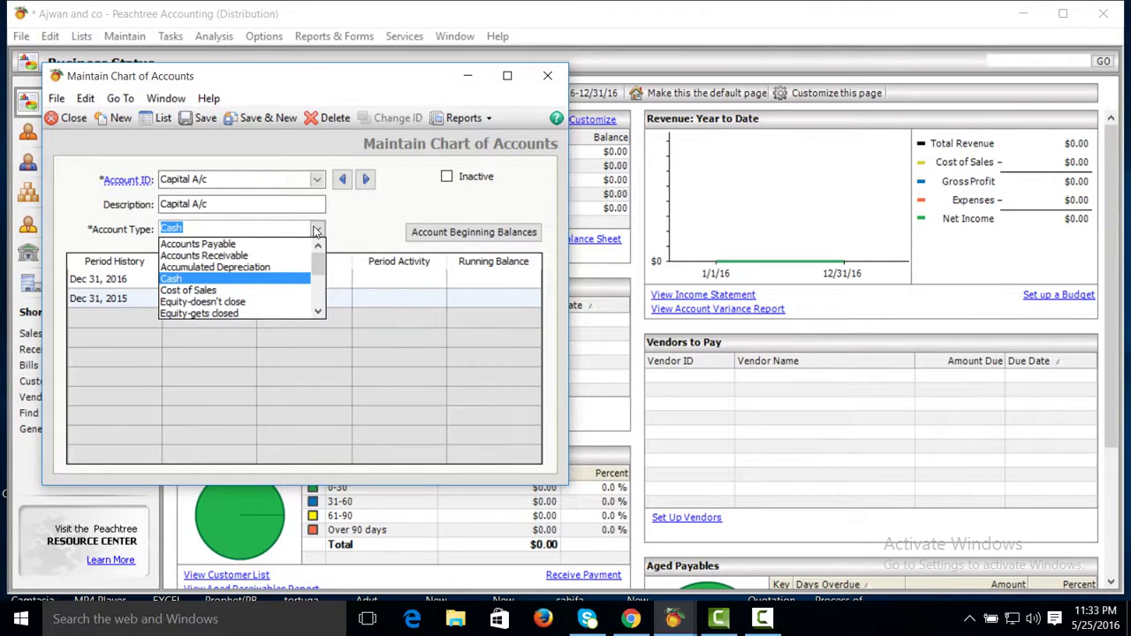
left_click(318, 311)
left_click(318, 311)
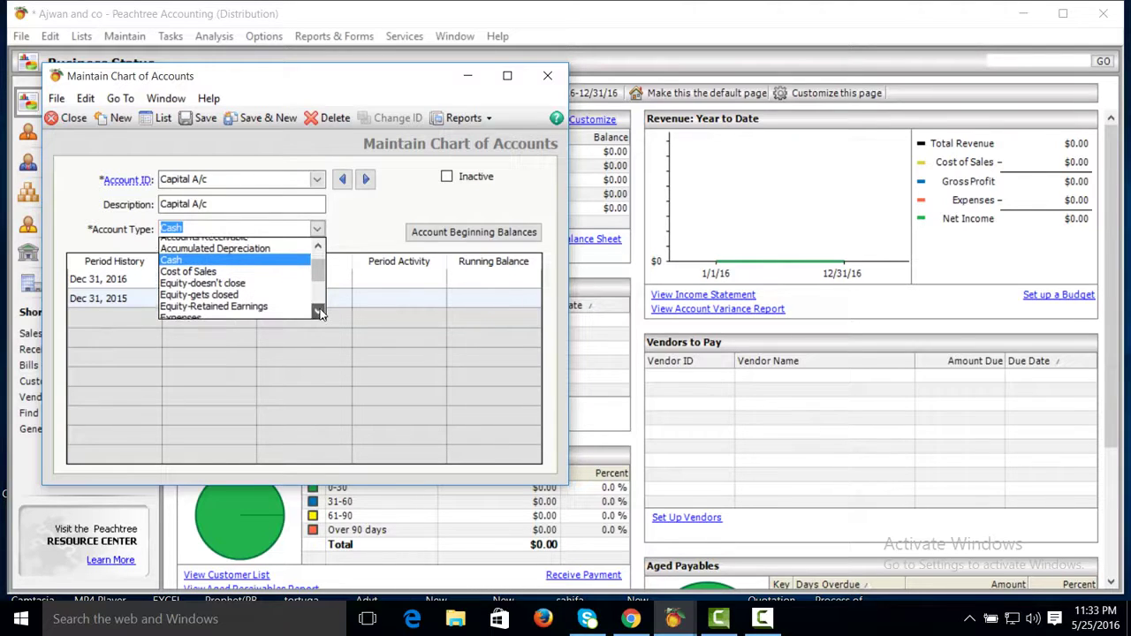
left_click(318, 311)
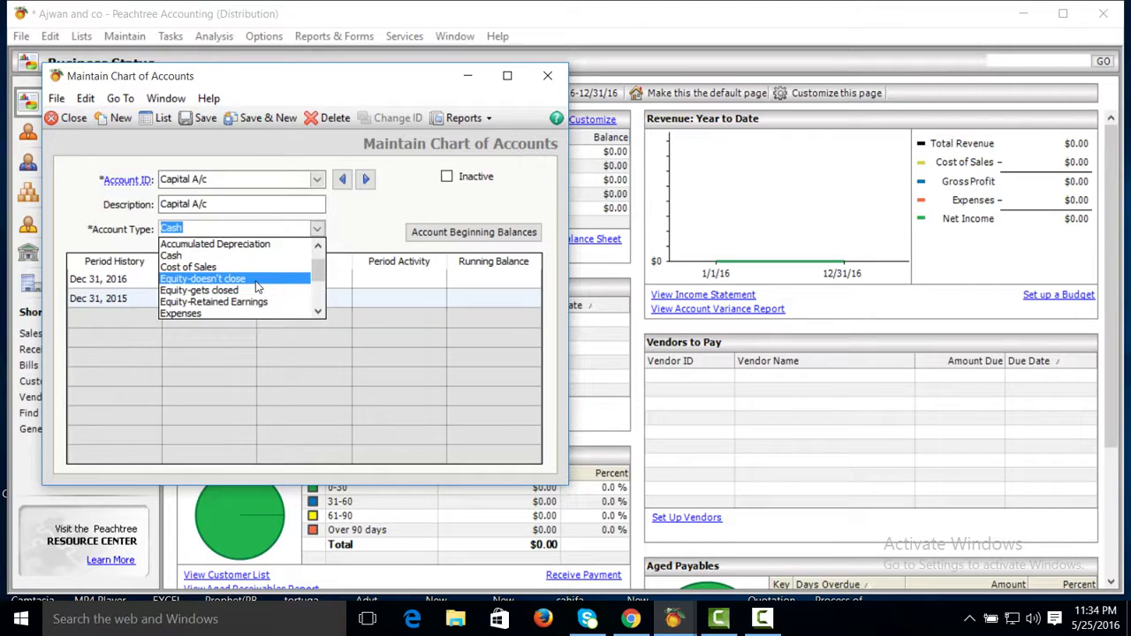
left_click(255, 279)
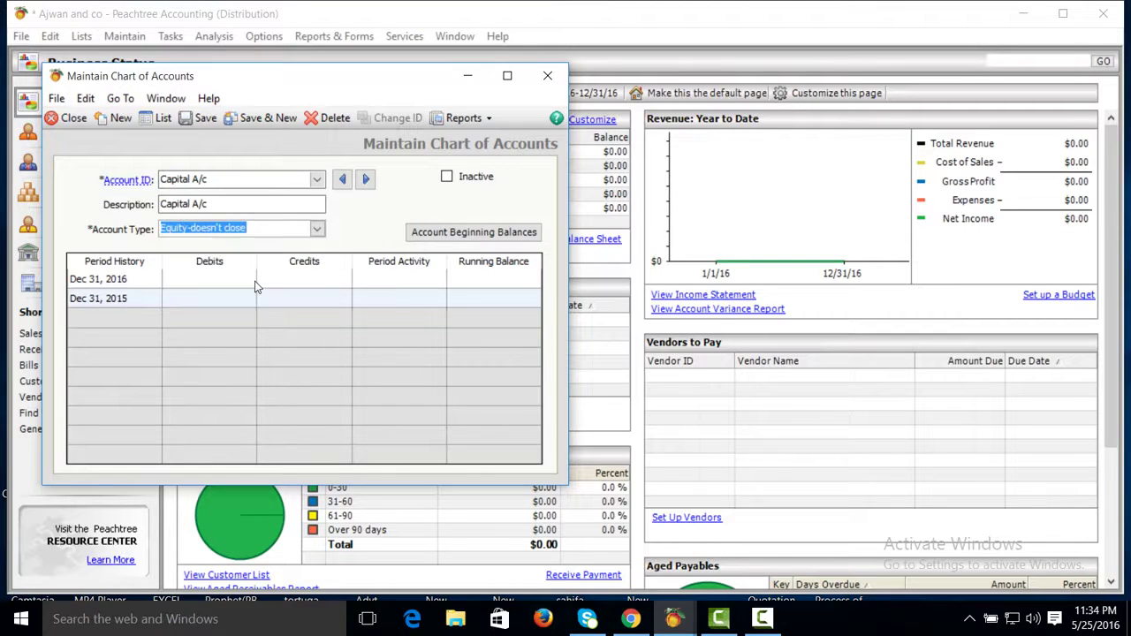
left_click(240, 119)
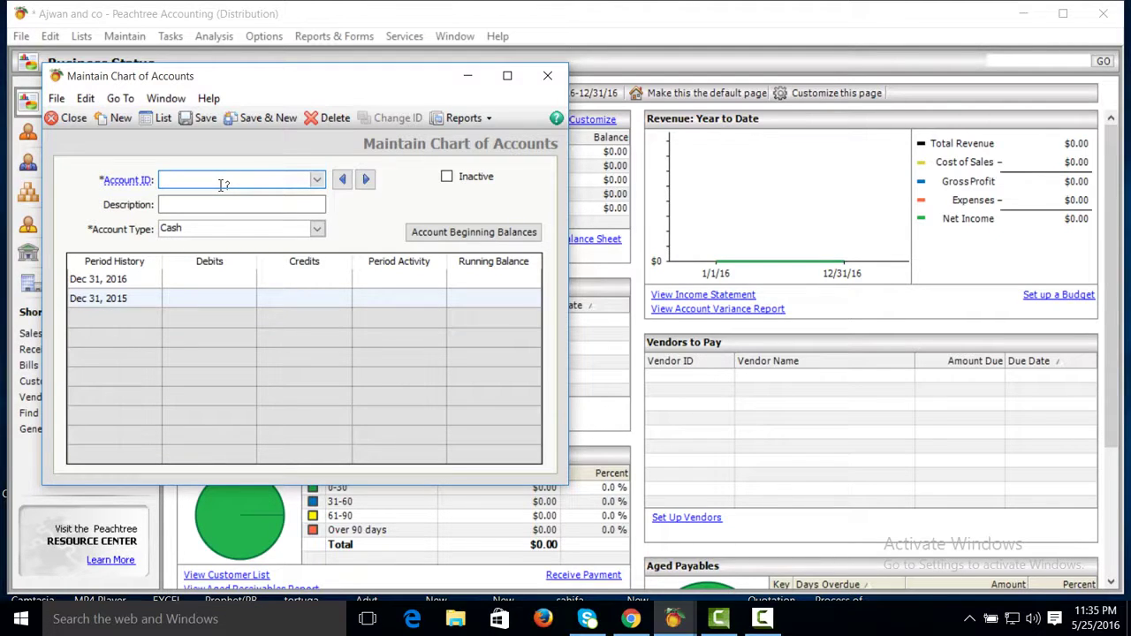
Create an account with ID and description MCB Bank, leave its type as Cash, and save it
type("MCB Bank")
key("Tab")
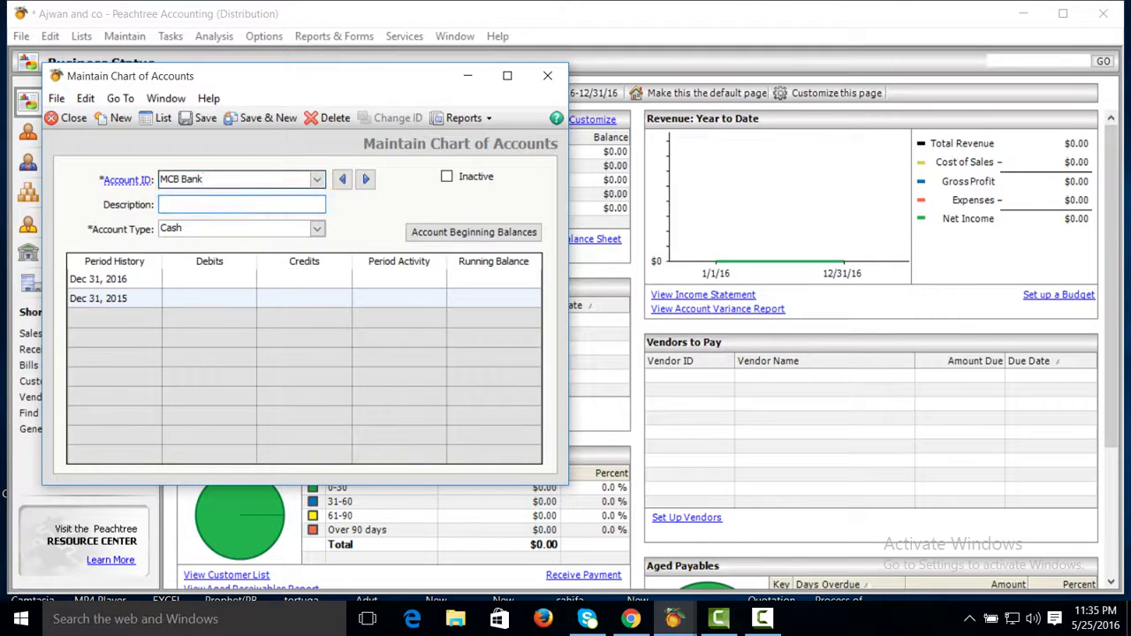
type("MCB Bank")
key("Tab")
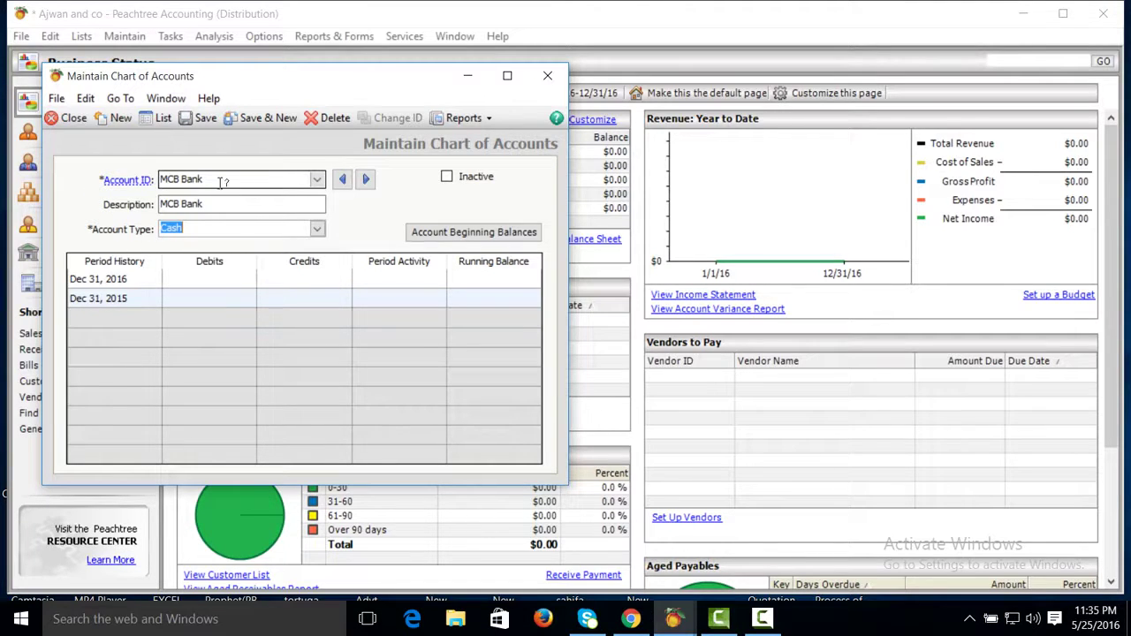
left_click(206, 119)
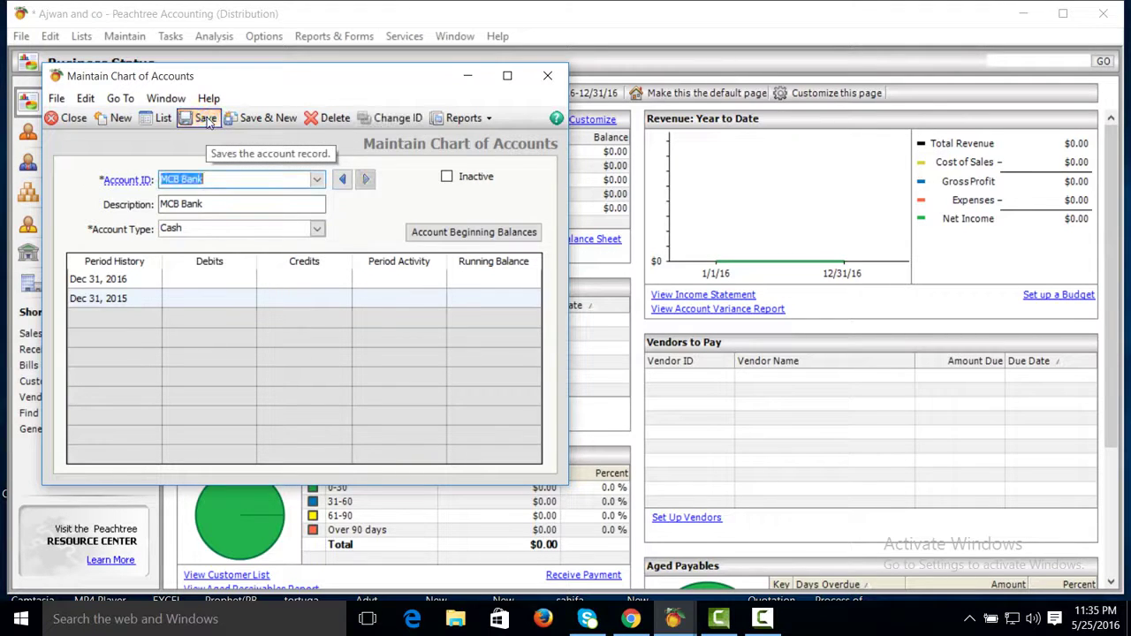
Open the account beginning balances for the period 1/1/16 through 12/31/16 and enter 500000 as the MCB Bank balance
left_click(445, 232)
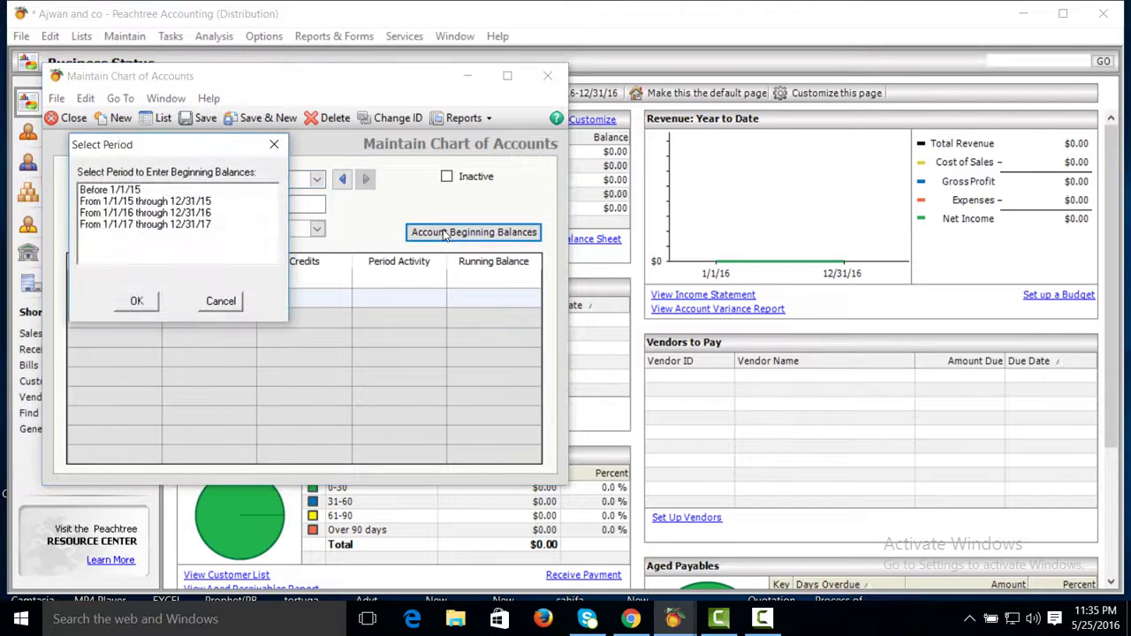
left_click(210, 215)
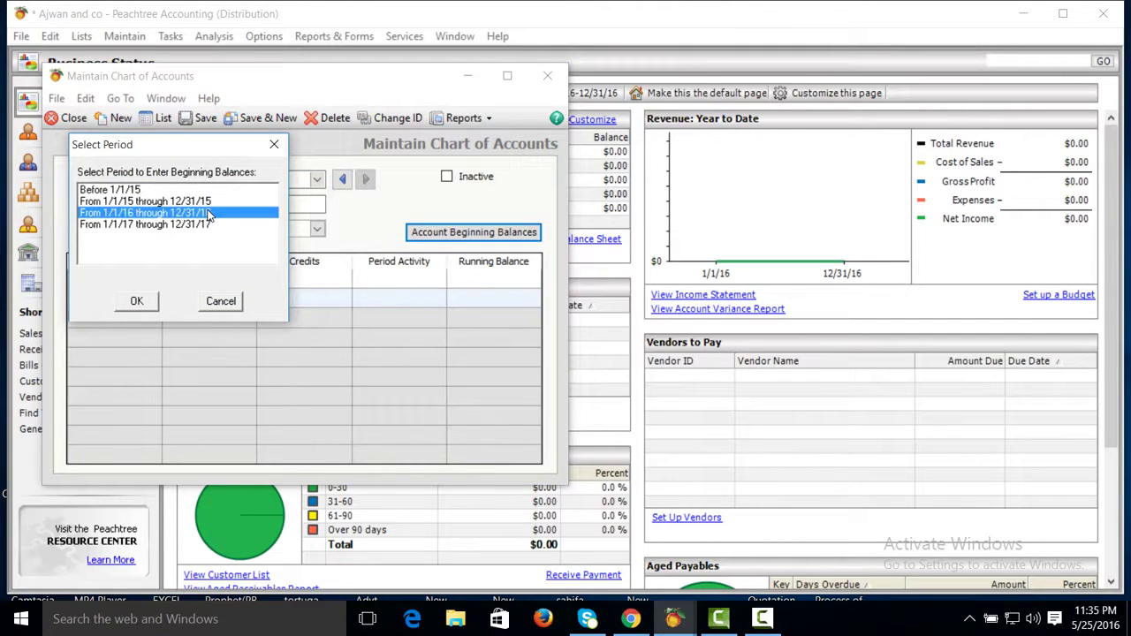
left_click(139, 302)
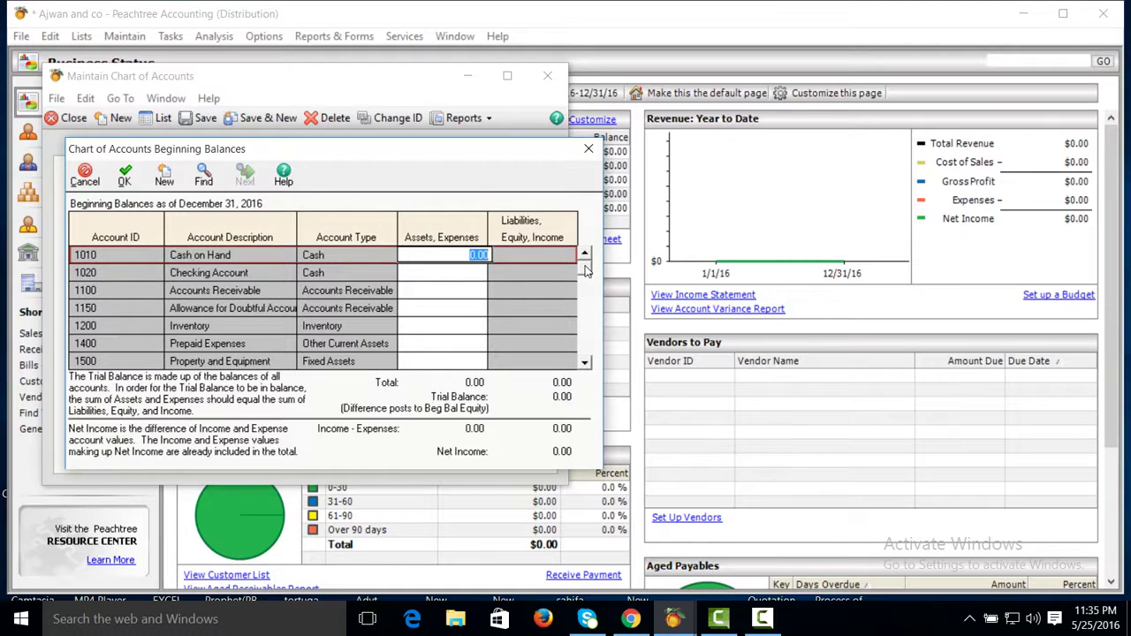
left_click_drag(584, 281, 572, 364)
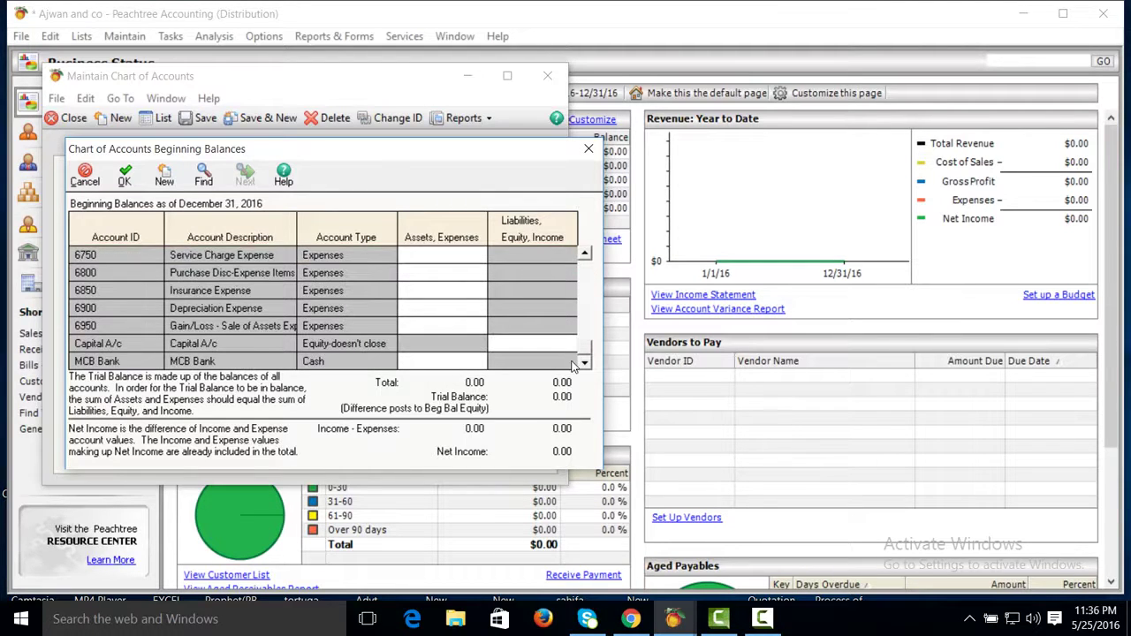
left_click(454, 359)
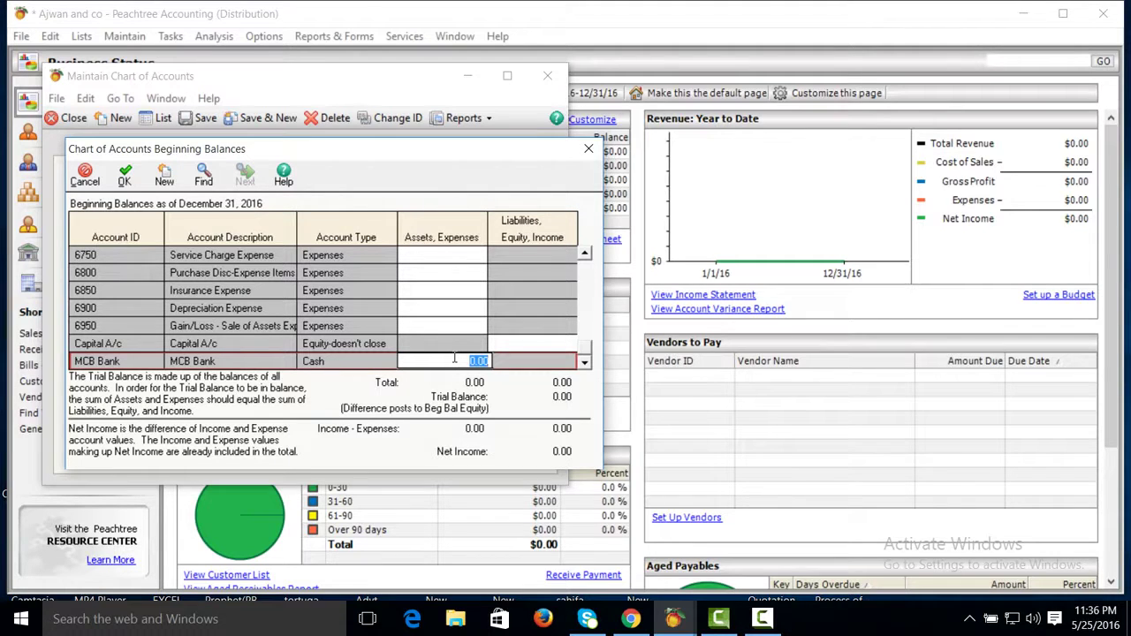
type("500000")
Enter 500000 as the Capital A/c beginning balance in the liabilities and equity column and accept the beginning balances
left_click(513, 343)
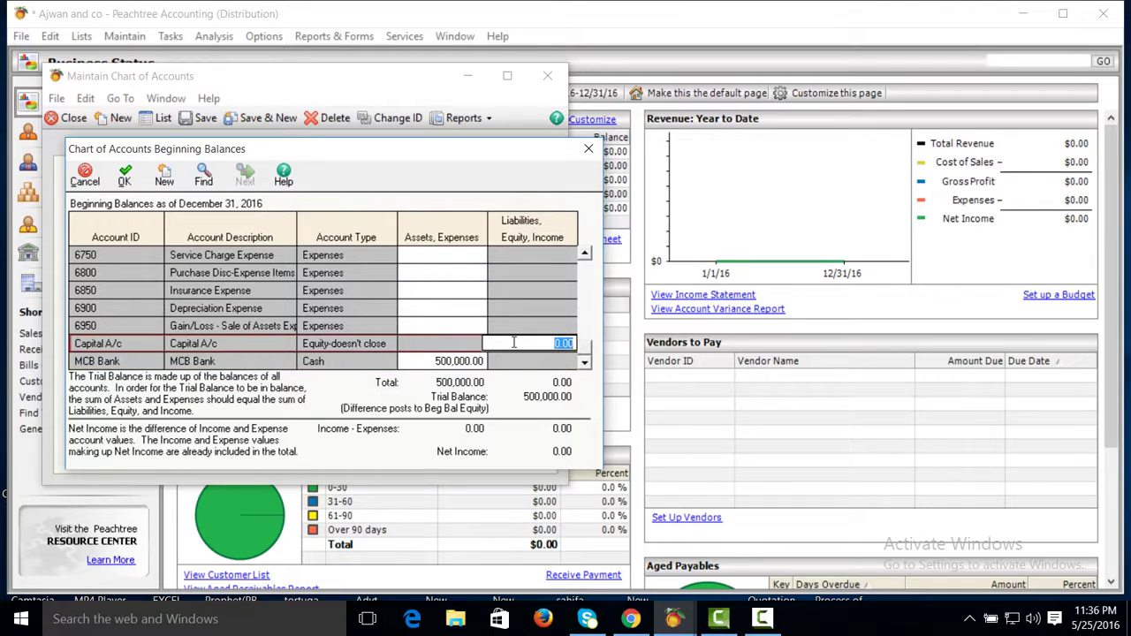
type("500000")
left_click(433, 324)
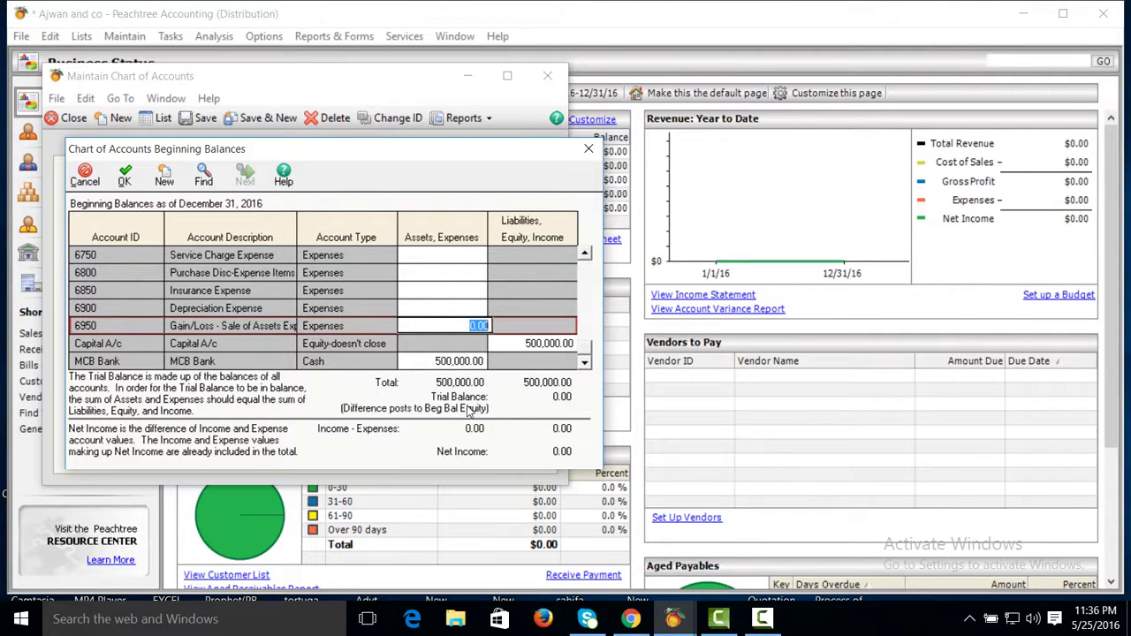
left_click(125, 177)
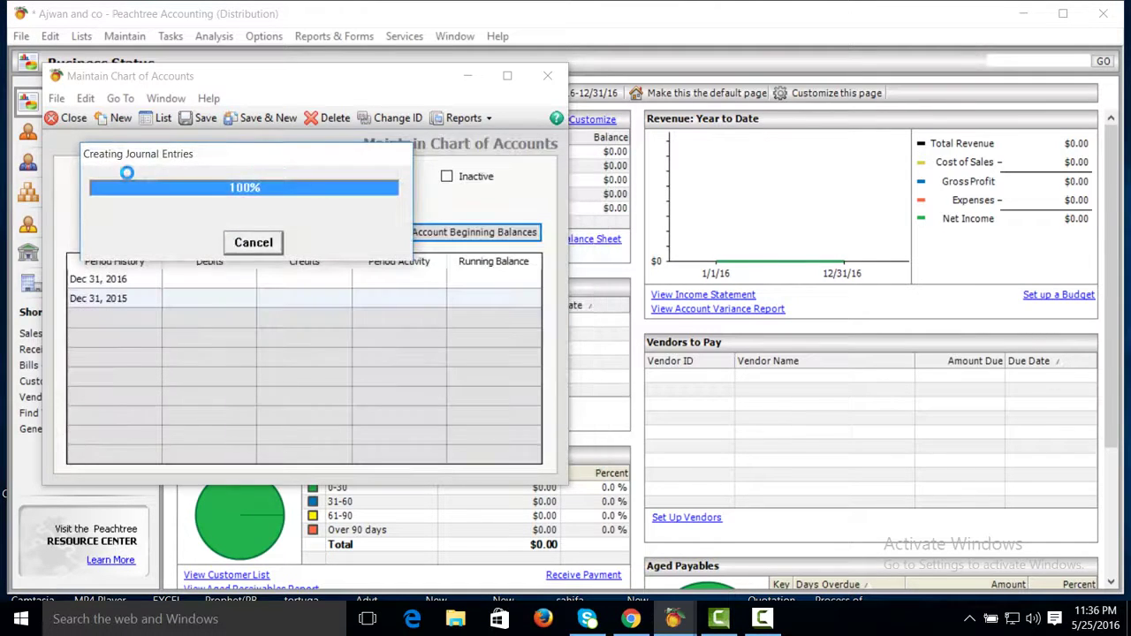
Save and close the MCB Bank account record, and refresh the Business Status page
left_click(209, 120)
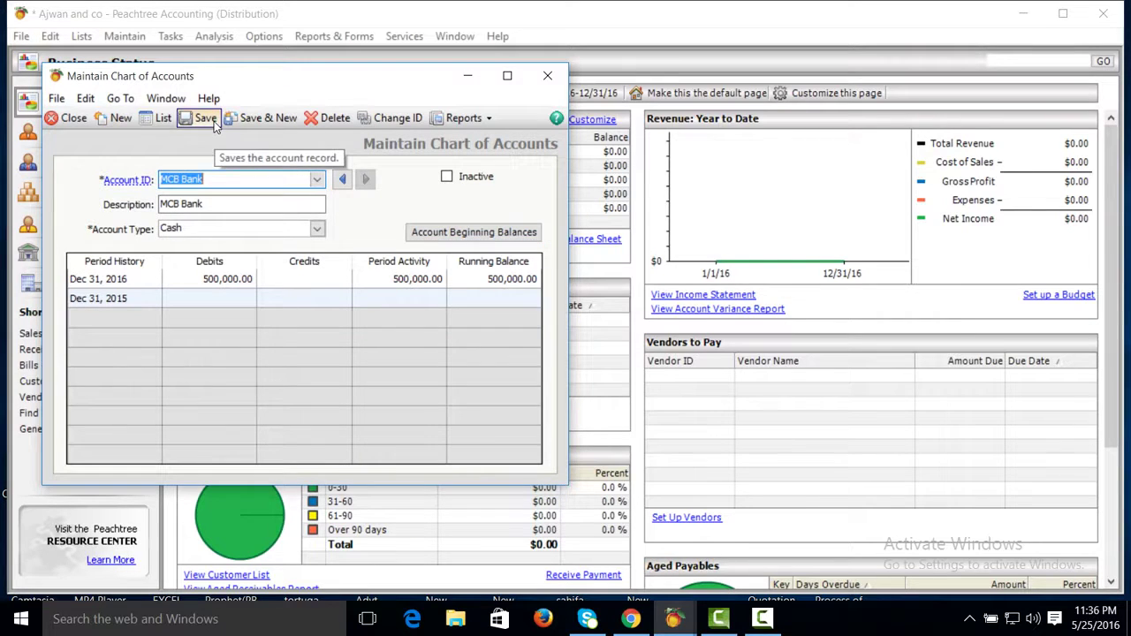
left_click(62, 118)
left_click(247, 95)
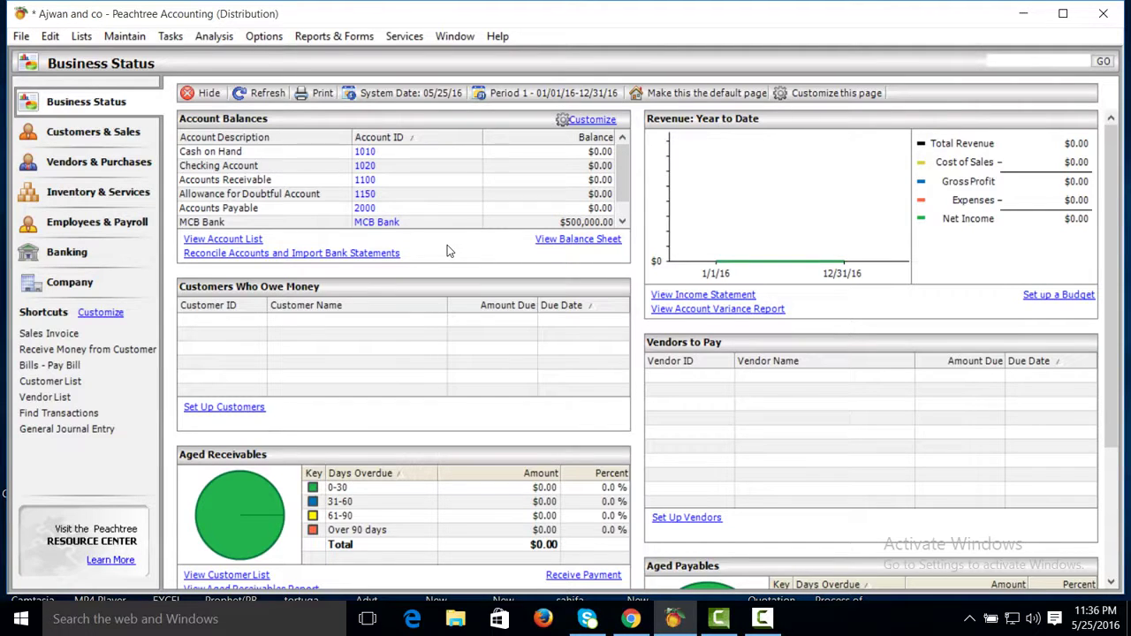
View the balance sheet report from the assets down to the liabilities and capital section, and close it
left_click(240, 226)
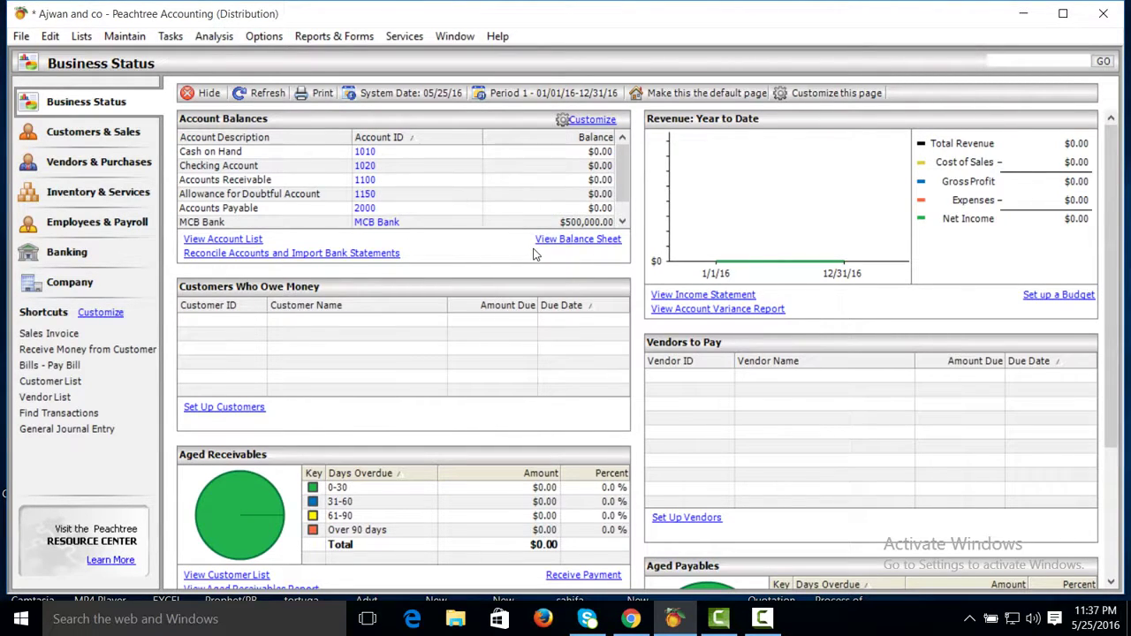
left_click(582, 239)
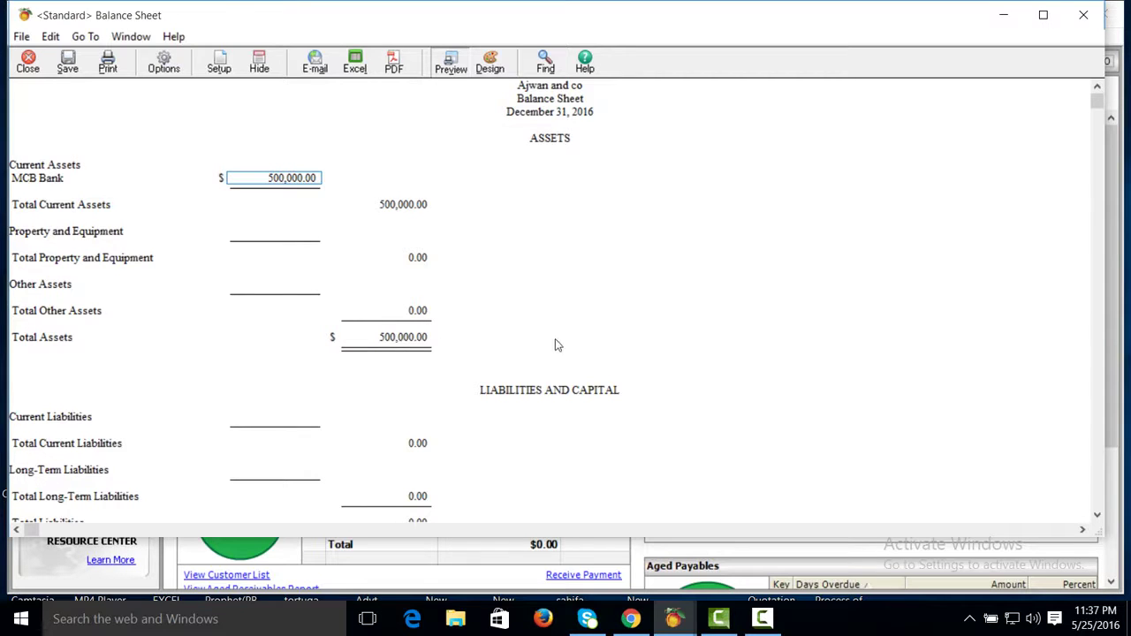
left_click(1096, 480)
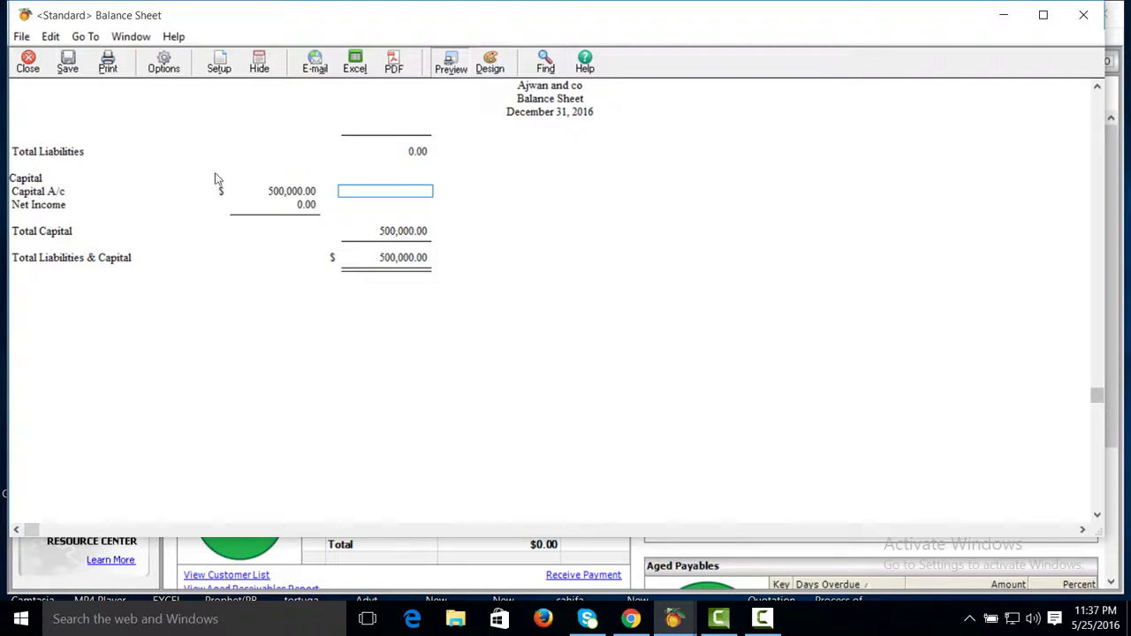
left_click(37, 63)
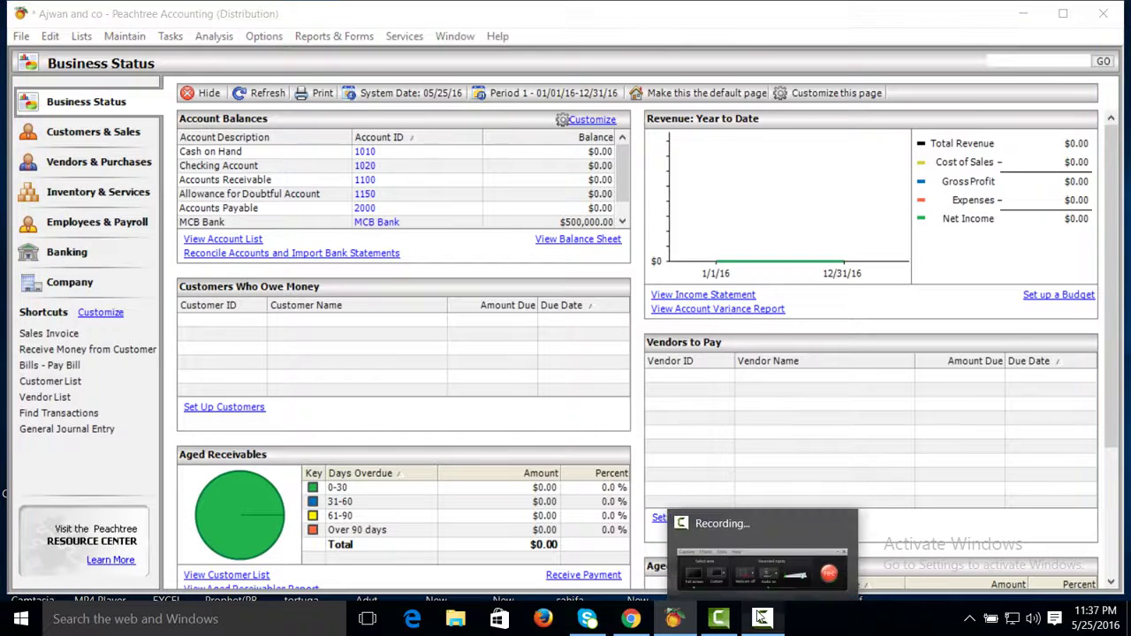
left_click(758, 615)
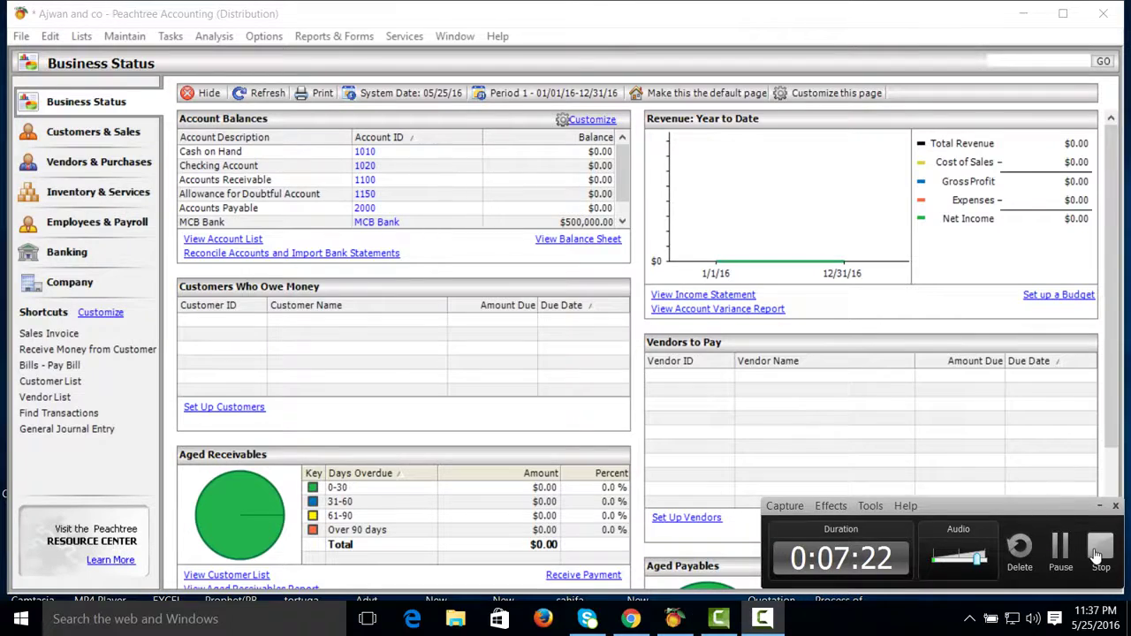